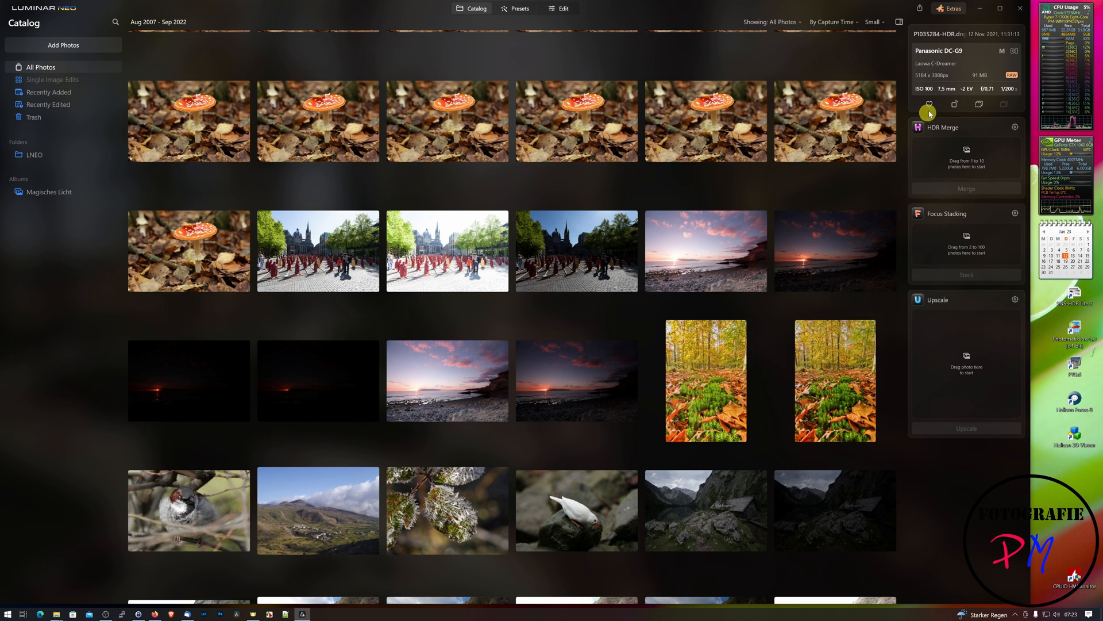
# - Look through the installed and upcoming extensions in the extensions overview, and close it
pyautogui.click(951, 9)
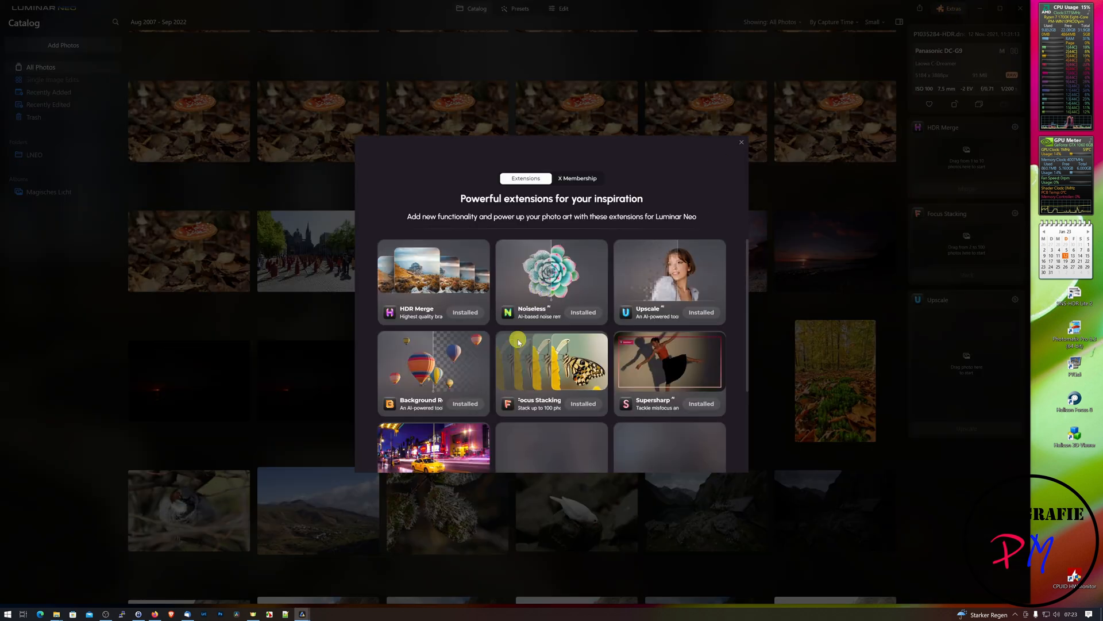
pyautogui.scroll(-2, 518, 339)
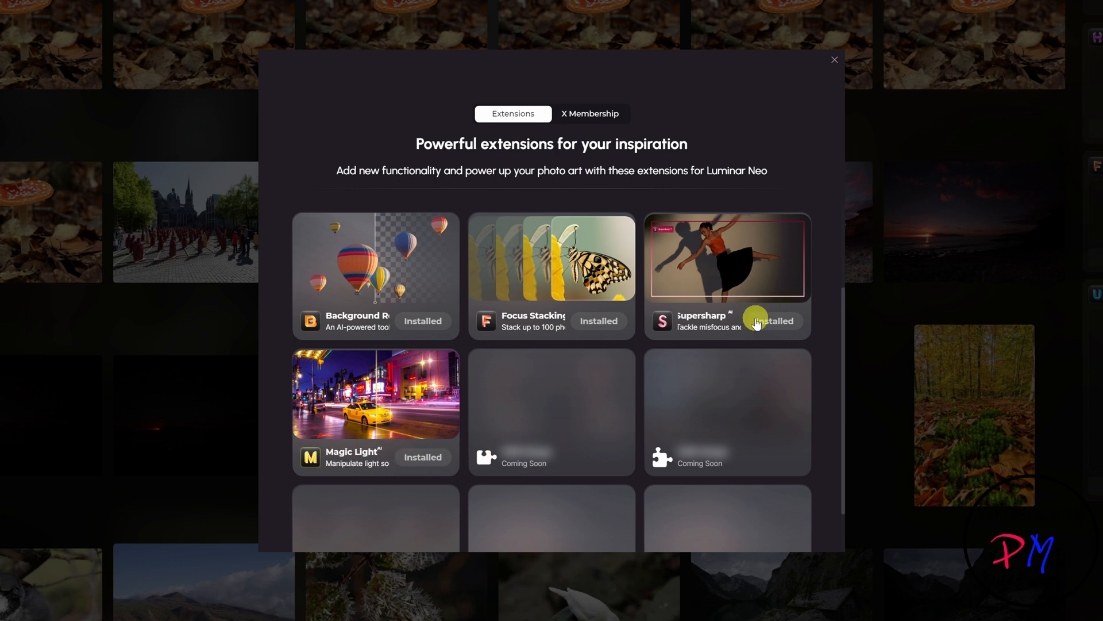
pyautogui.click(835, 60)
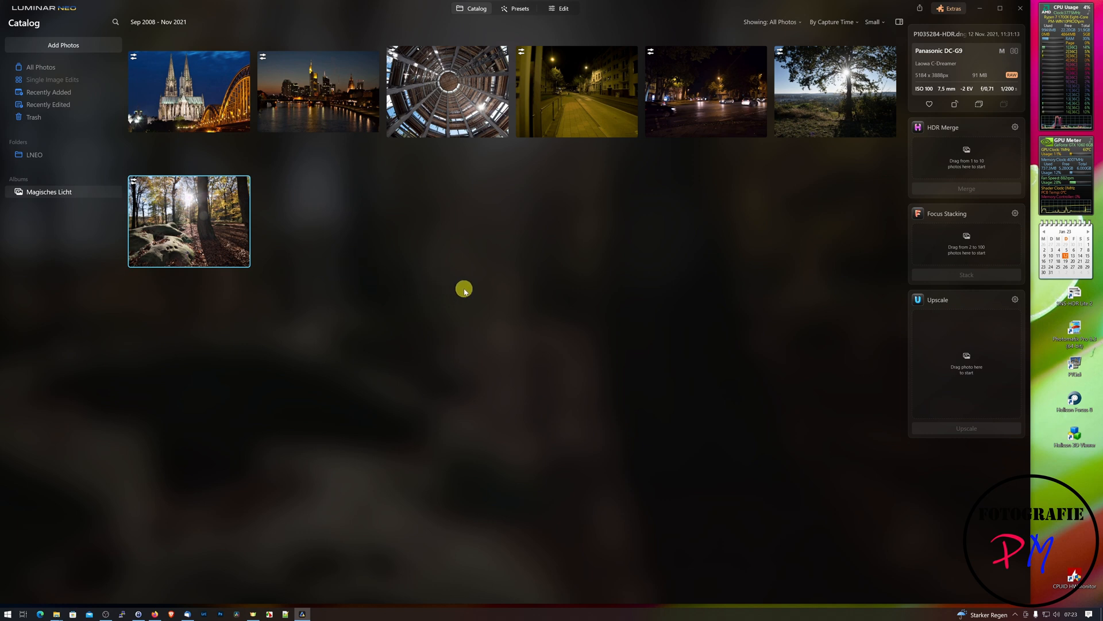
# - Open the illuminated cathedral and bridge photo for editing and look through the available editing tools
pyautogui.click(201, 92)
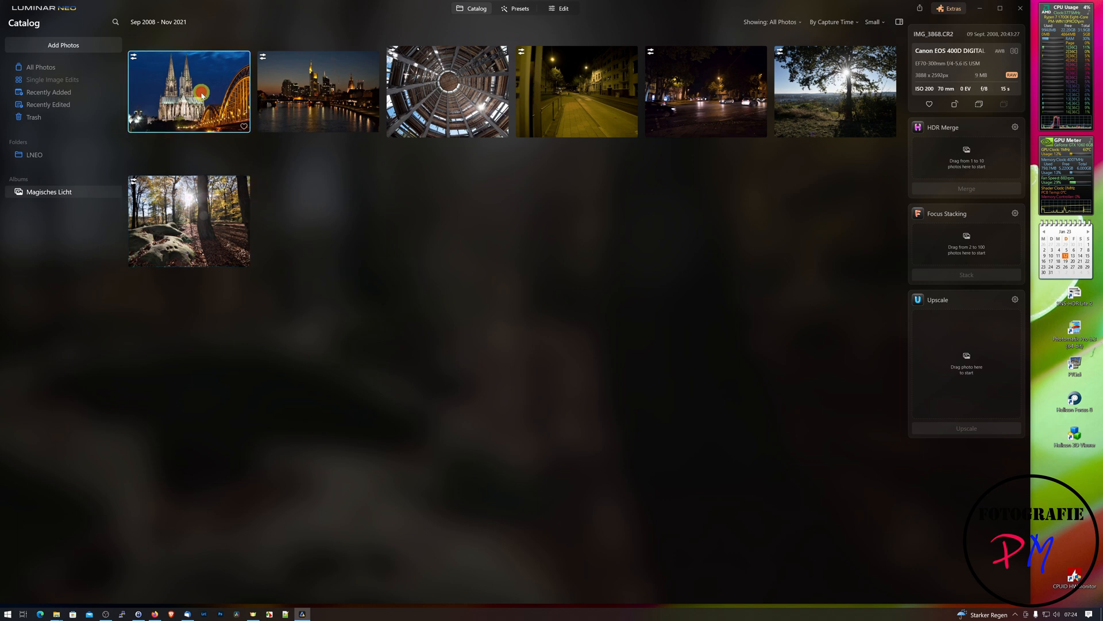
pyautogui.click(564, 9)
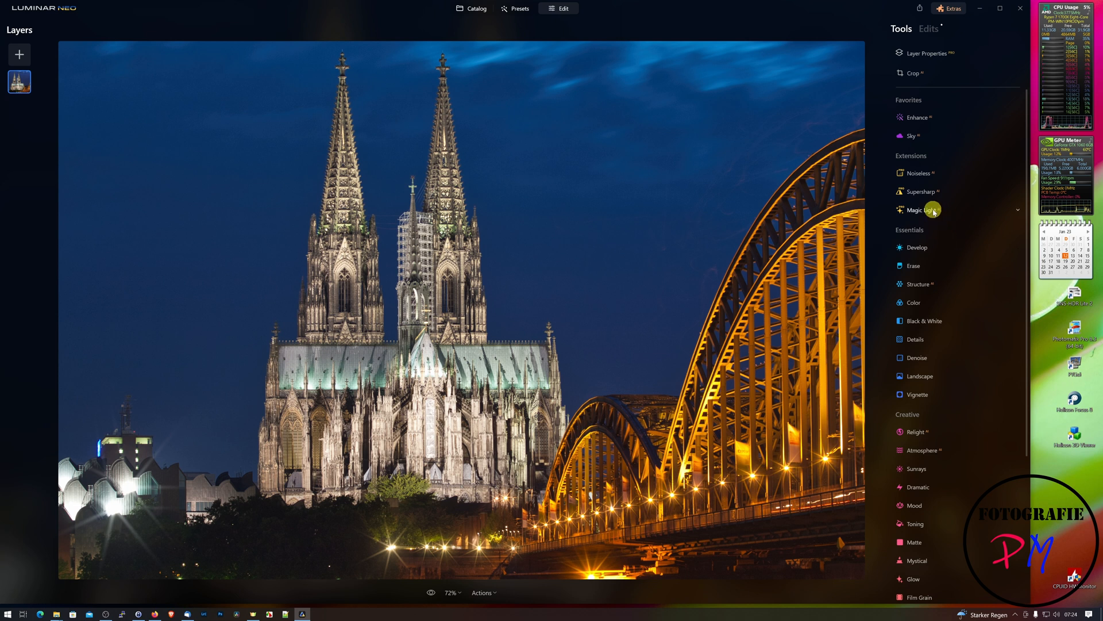
pyautogui.scroll(-3, 947, 302)
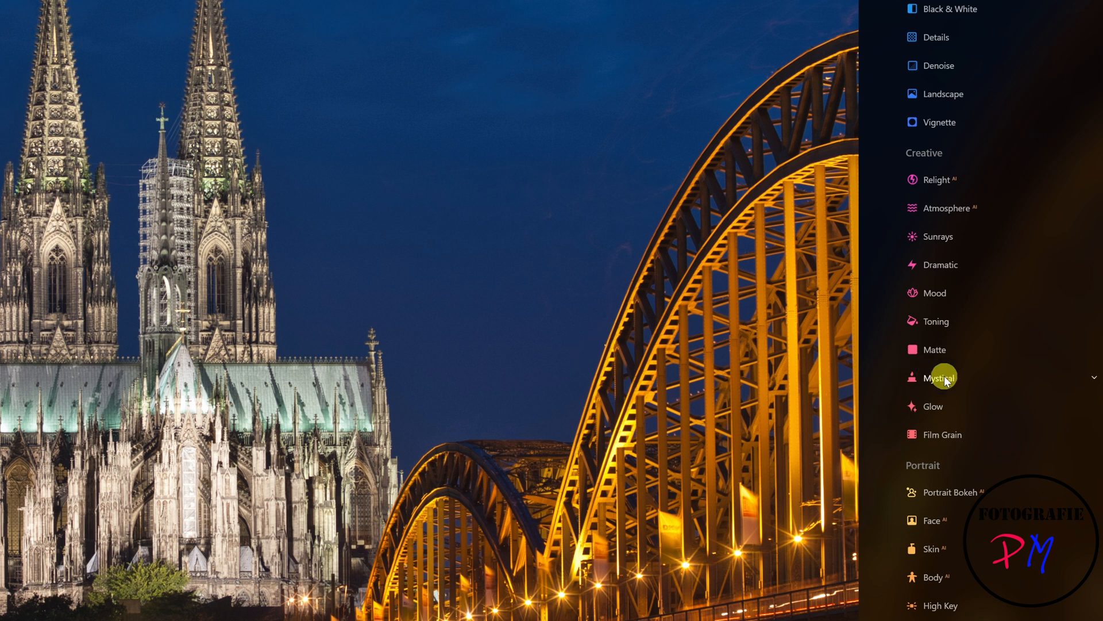
pyautogui.scroll(5, 944, 379)
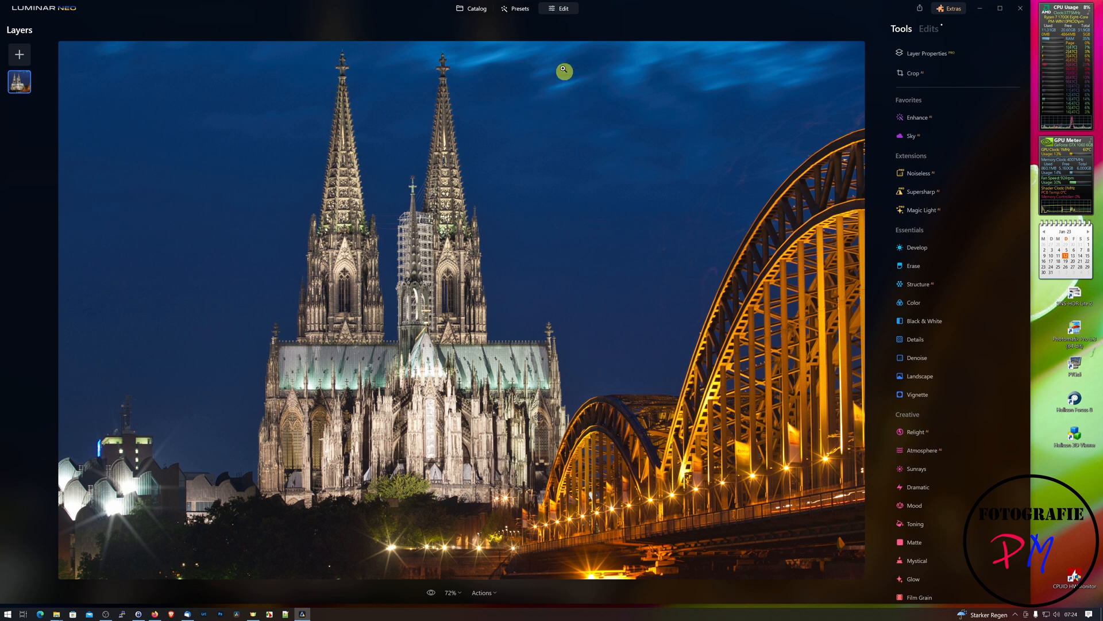
# - Open the dusk river skyline photo from the catalog for editing and set its Magic Light Intensity to 43
pyautogui.click(484, 10)
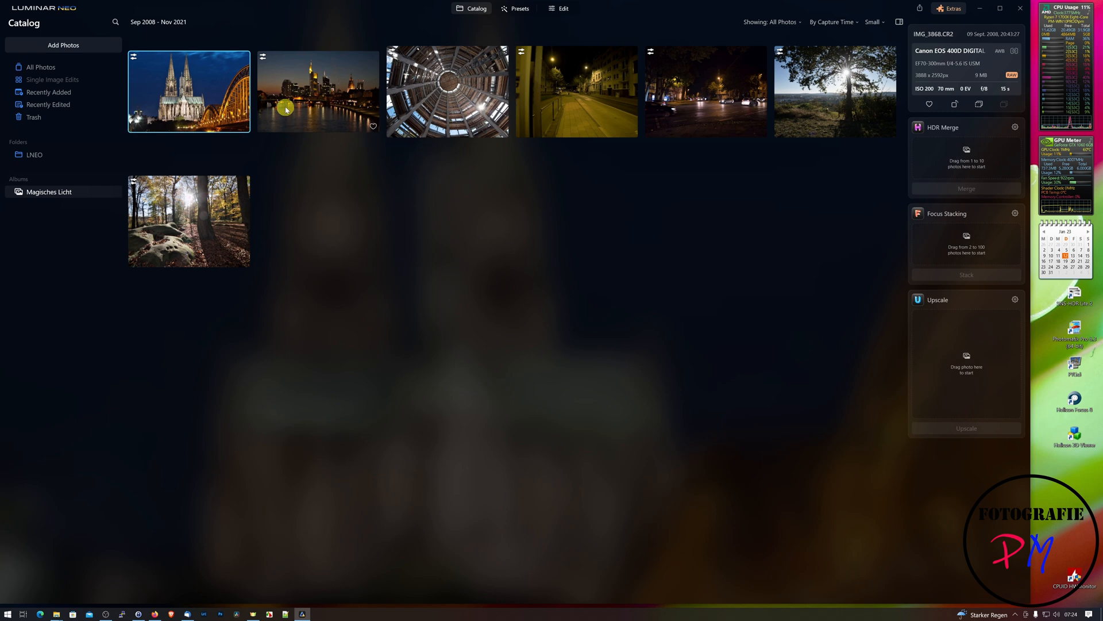
pyautogui.click(284, 113)
pyautogui.doubleClick(285, 113)
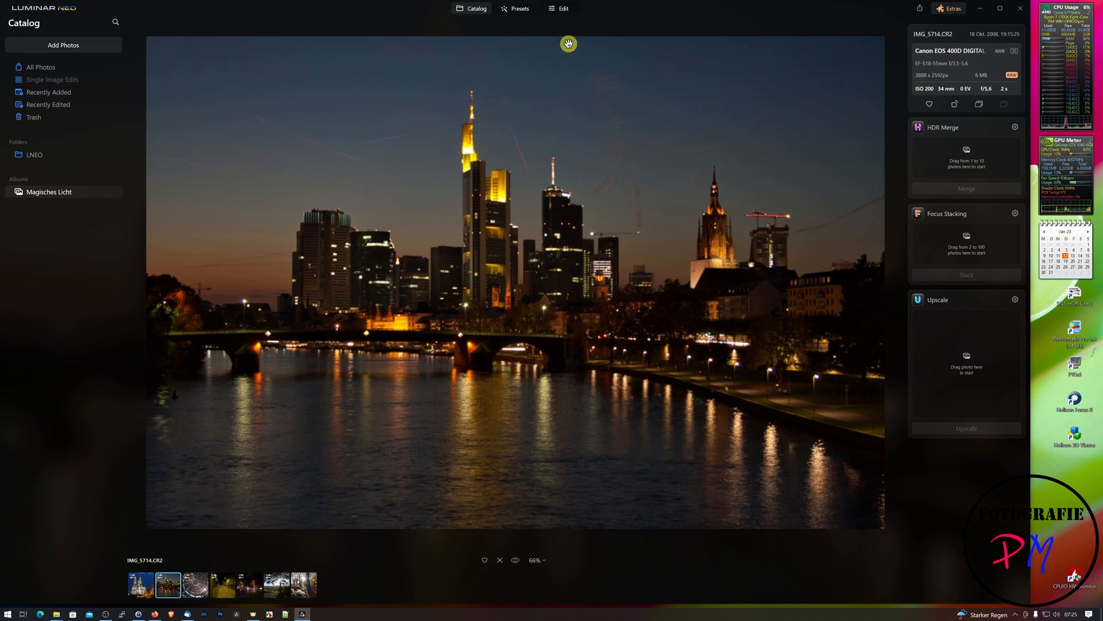
pyautogui.click(564, 10)
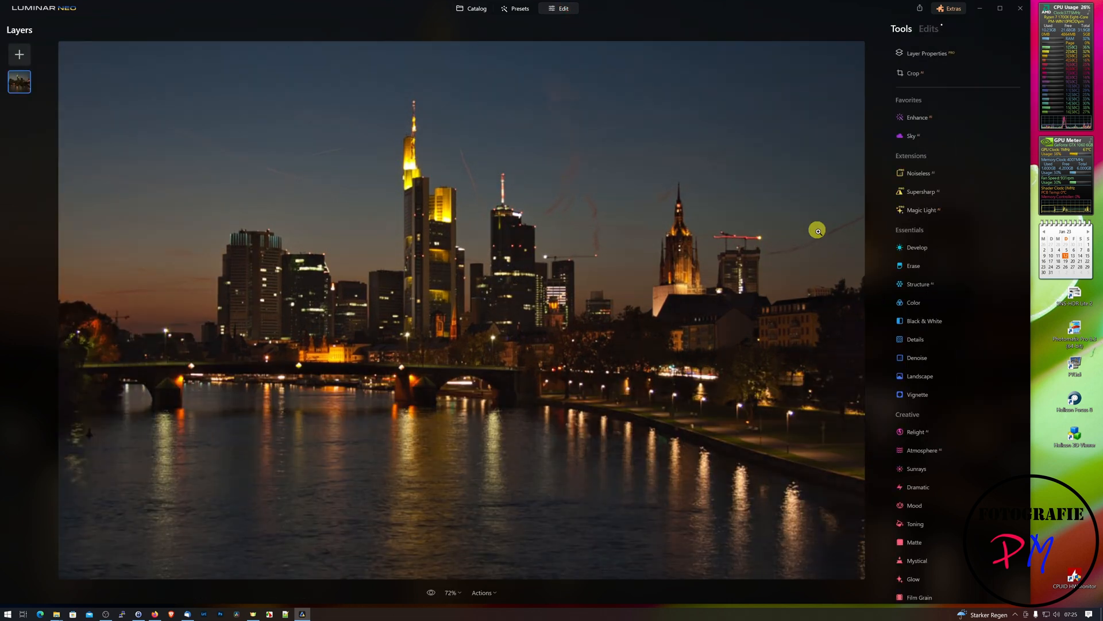
pyautogui.click(919, 210)
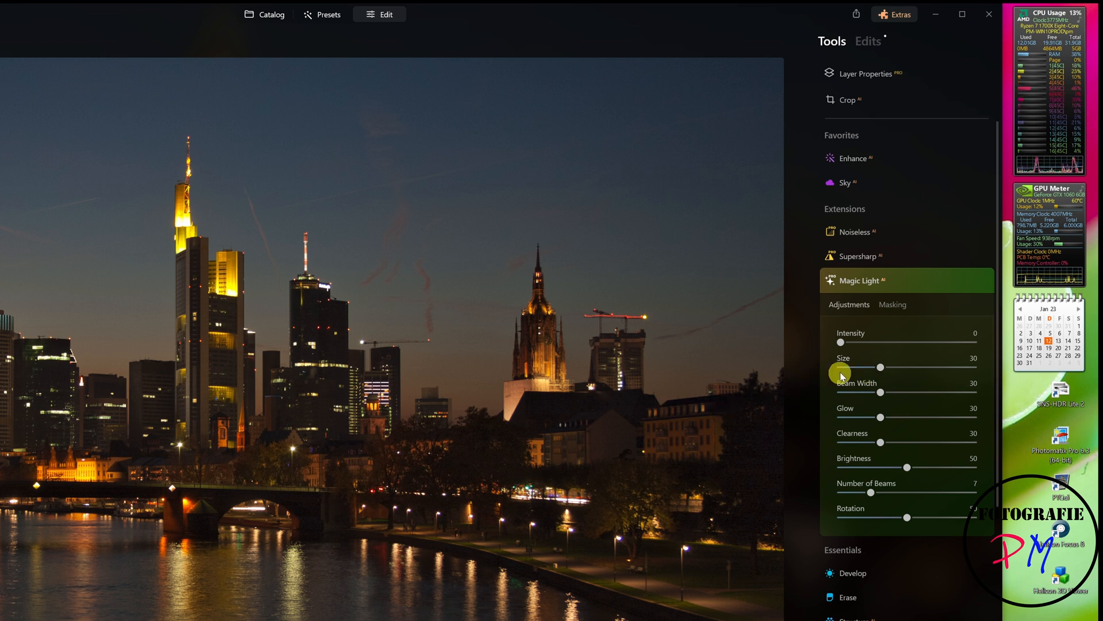
pyautogui.moveTo(841, 342); pyautogui.dragTo(898, 343)
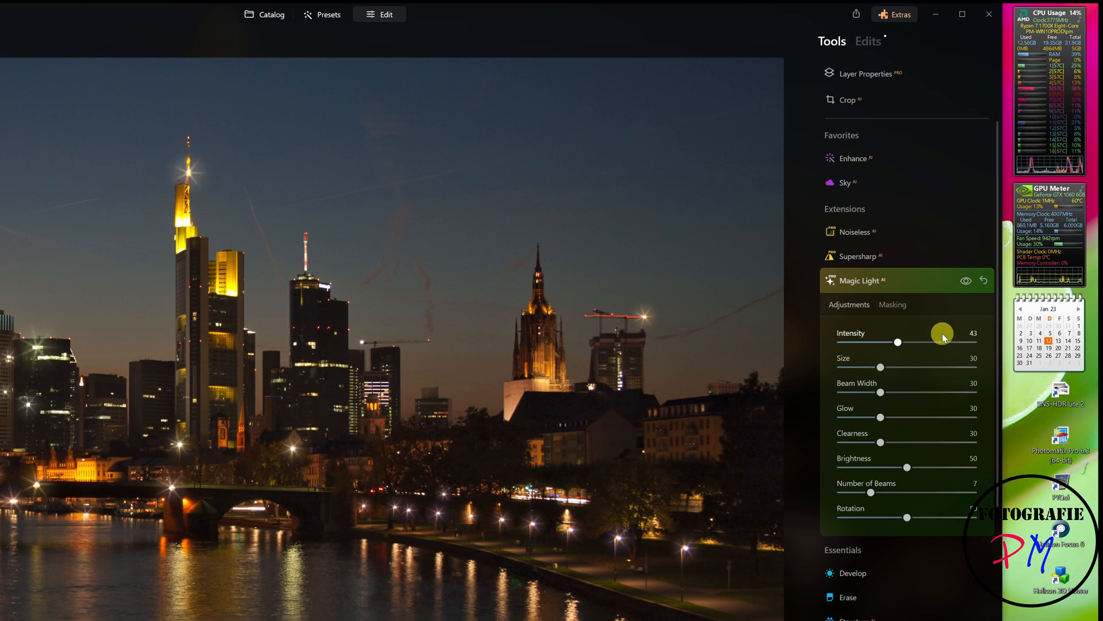
# - Compare the skyline photo with and without the Magic Light effect
pyautogui.click(967, 280)
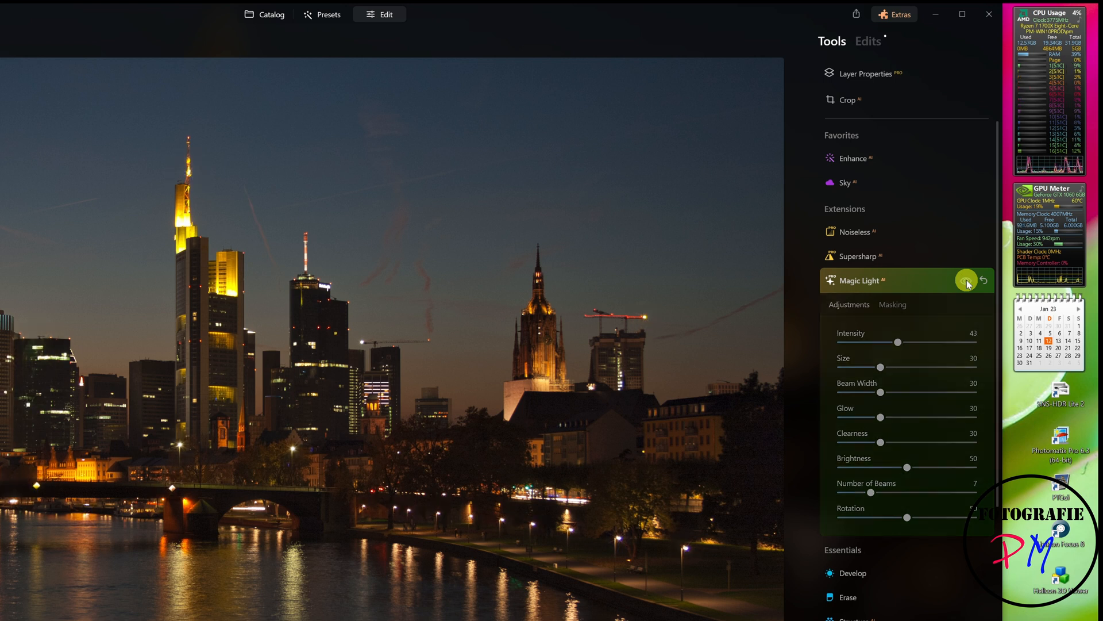
pyautogui.click(966, 281)
pyautogui.click(966, 281)
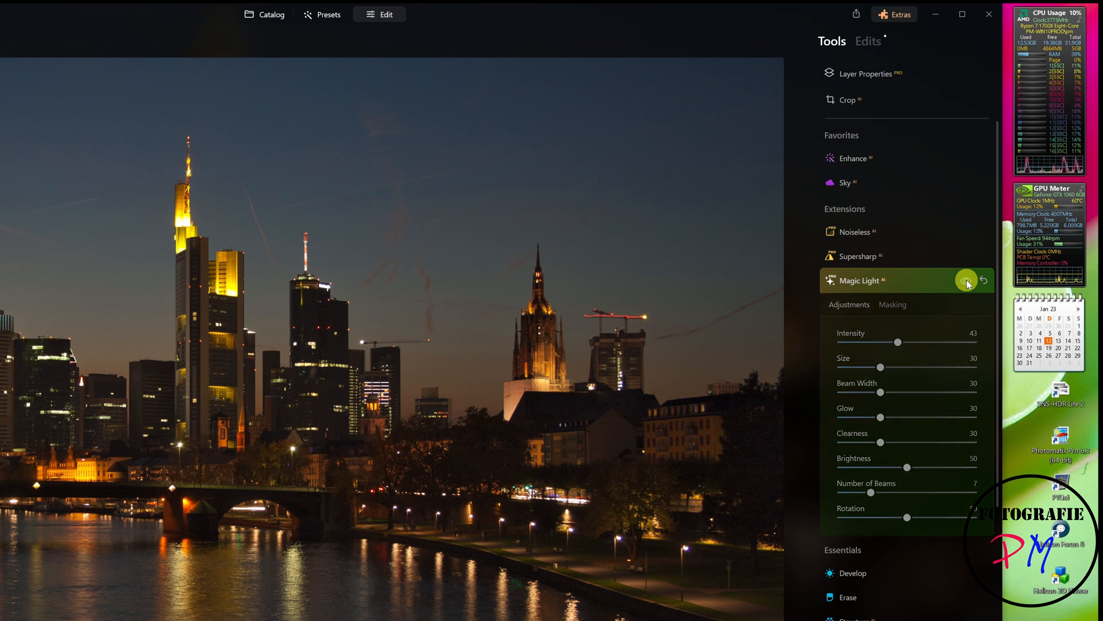
pyautogui.click(967, 281)
pyautogui.click(967, 280)
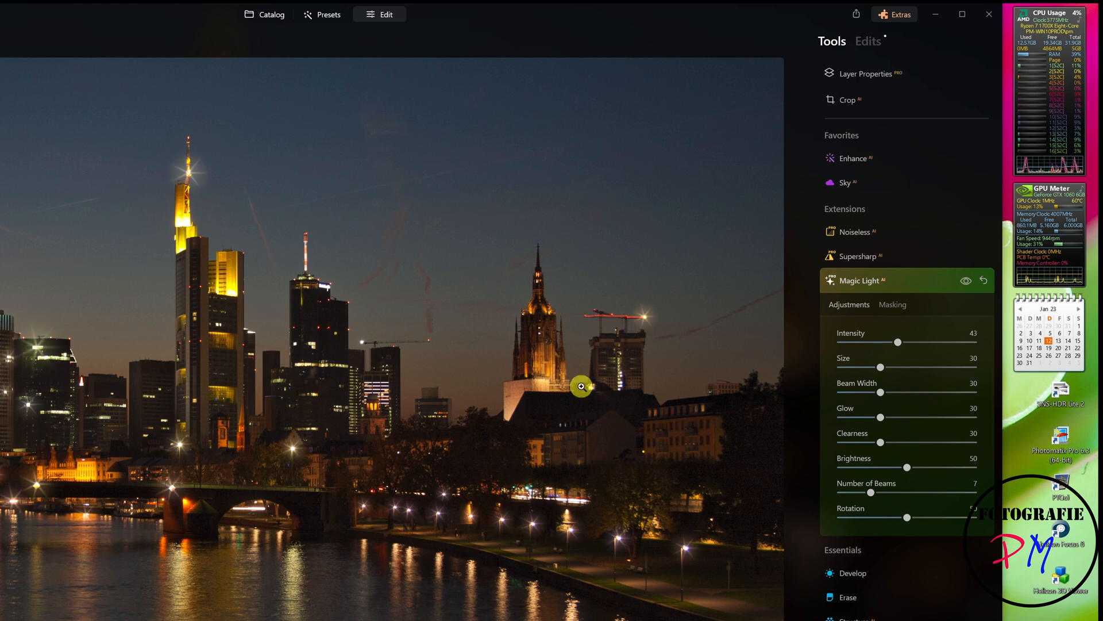
# - Set the skyline photo's Magic Light Size to 35, Beam Width to 36 and Glow to 31
pyautogui.moveTo(882, 366)
pyautogui.mouseDown()
pyautogui.moveTo(900, 369)
pyautogui.moveTo(865, 368)
pyautogui.moveTo(901, 371)
pyautogui.mouseUp()
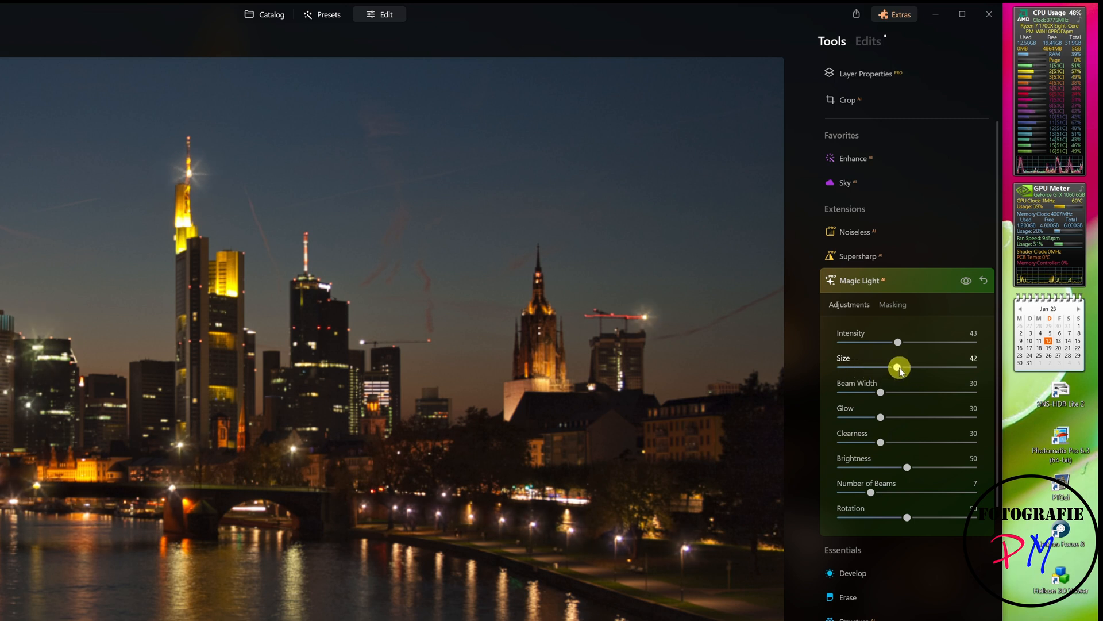
pyautogui.moveTo(899, 369); pyautogui.dragTo(890, 368)
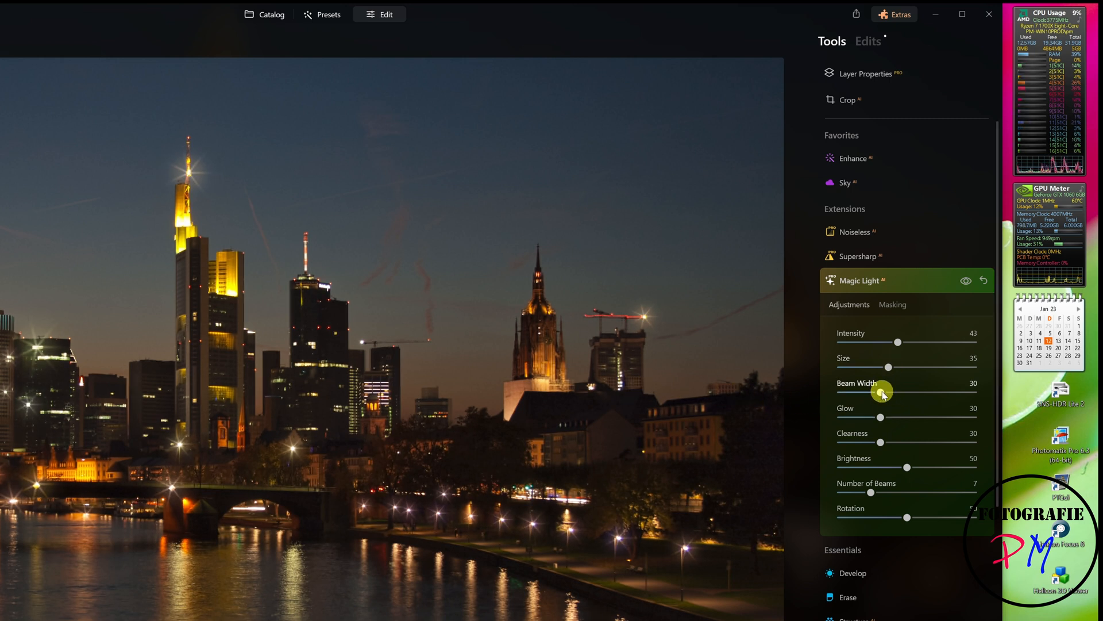
pyautogui.moveTo(882, 394); pyautogui.dragTo(887, 424)
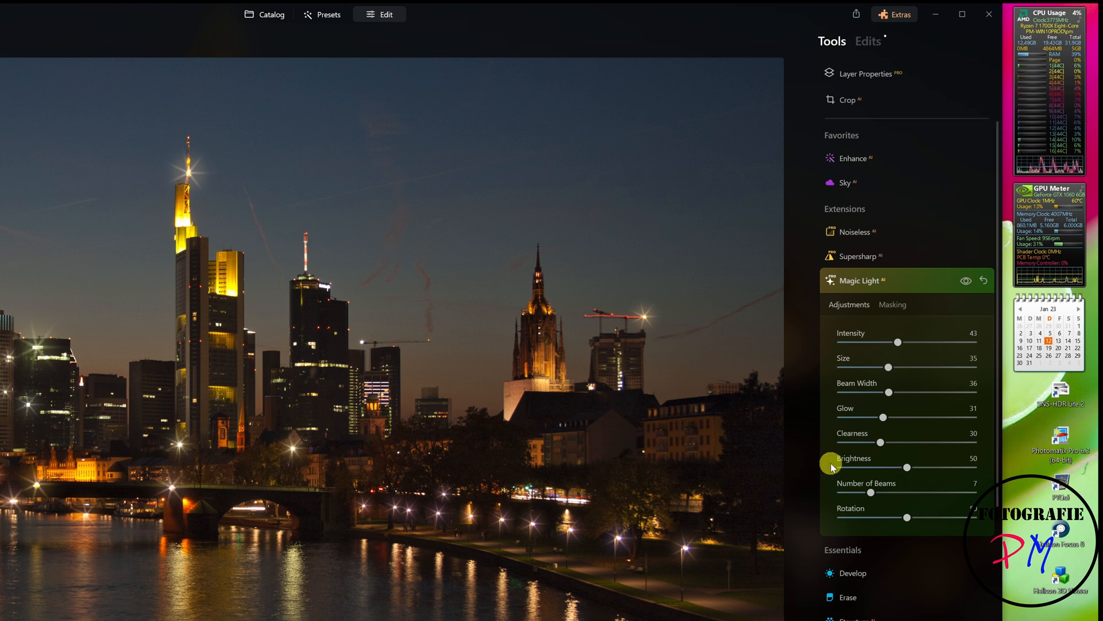
# - Set the skyline photo's Magic Light Clearness to 14 and Number of Beams to 12
pyautogui.moveTo(881, 447); pyautogui.dragTo(857, 447)
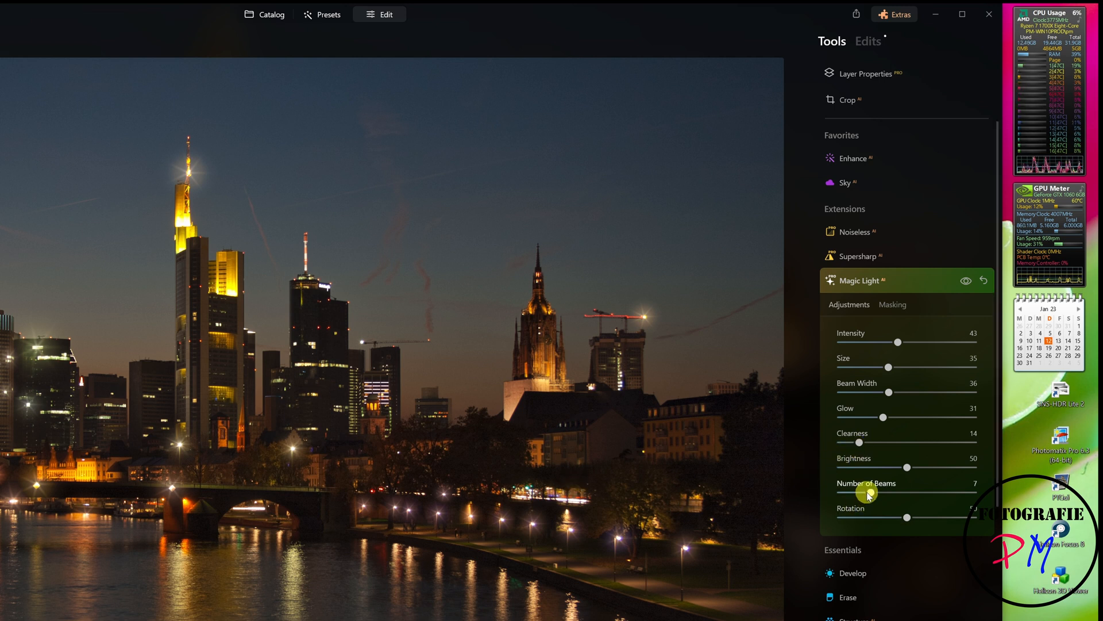
pyautogui.moveTo(871, 492); pyautogui.dragTo(872, 493)
pyautogui.moveTo(872, 493); pyautogui.dragTo(903, 493)
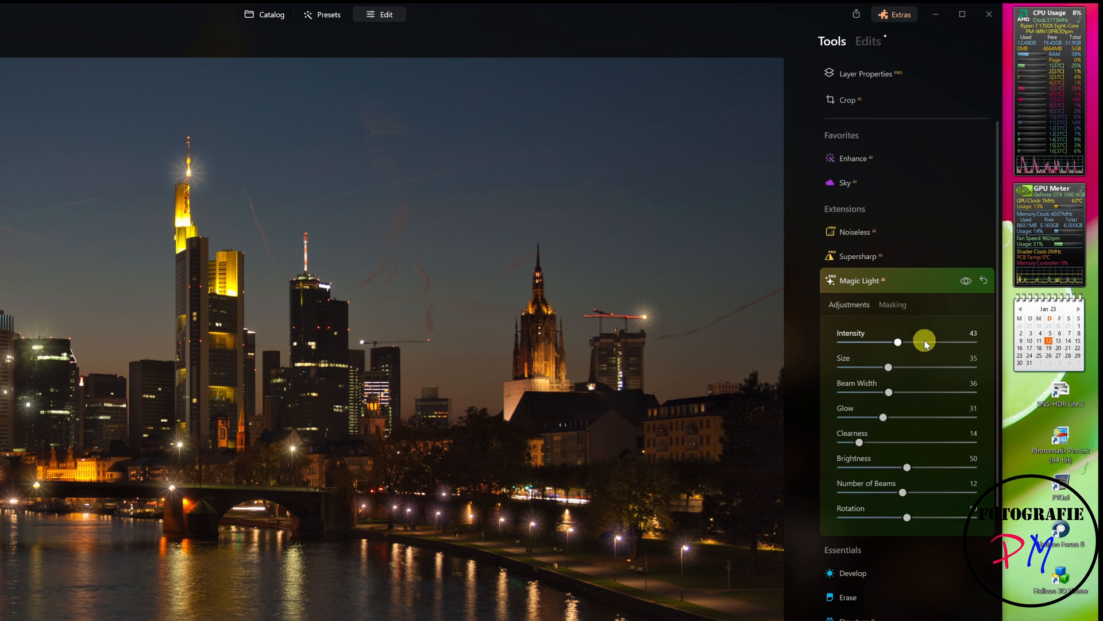
# - Compare the skyline photo before and after the adjusted Magic Light settings
pyautogui.click(963, 280)
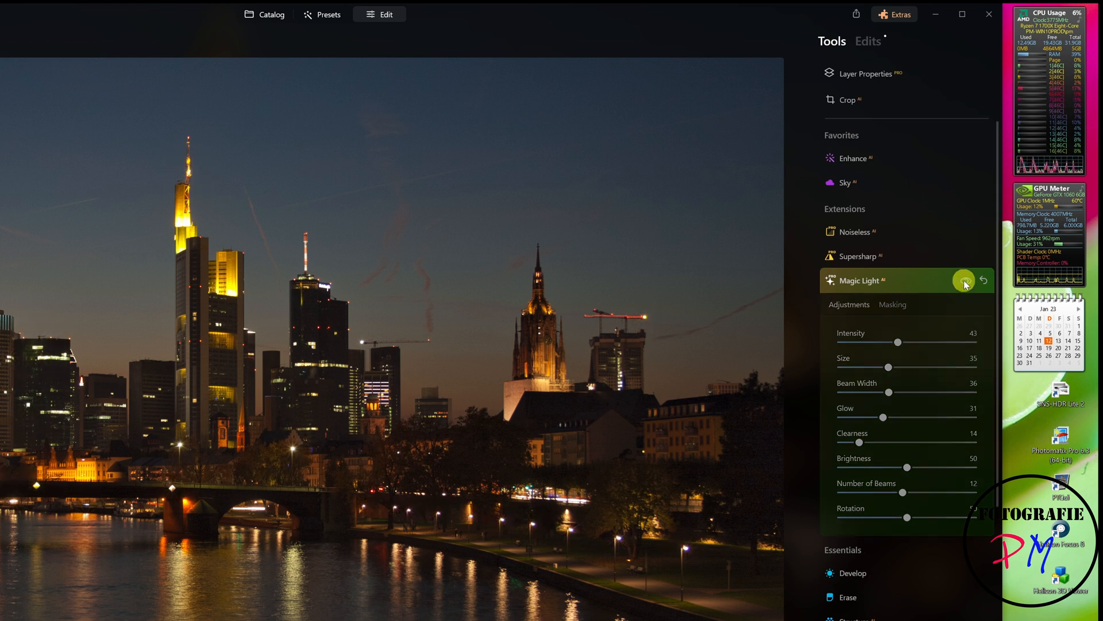
pyautogui.click(963, 280)
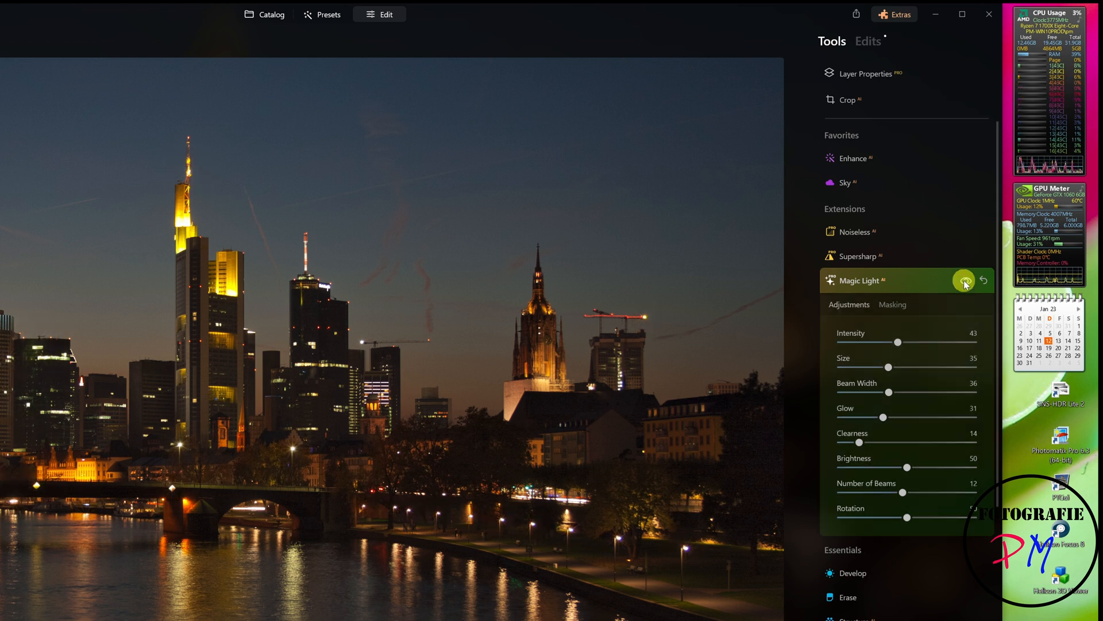
pyautogui.click(964, 281)
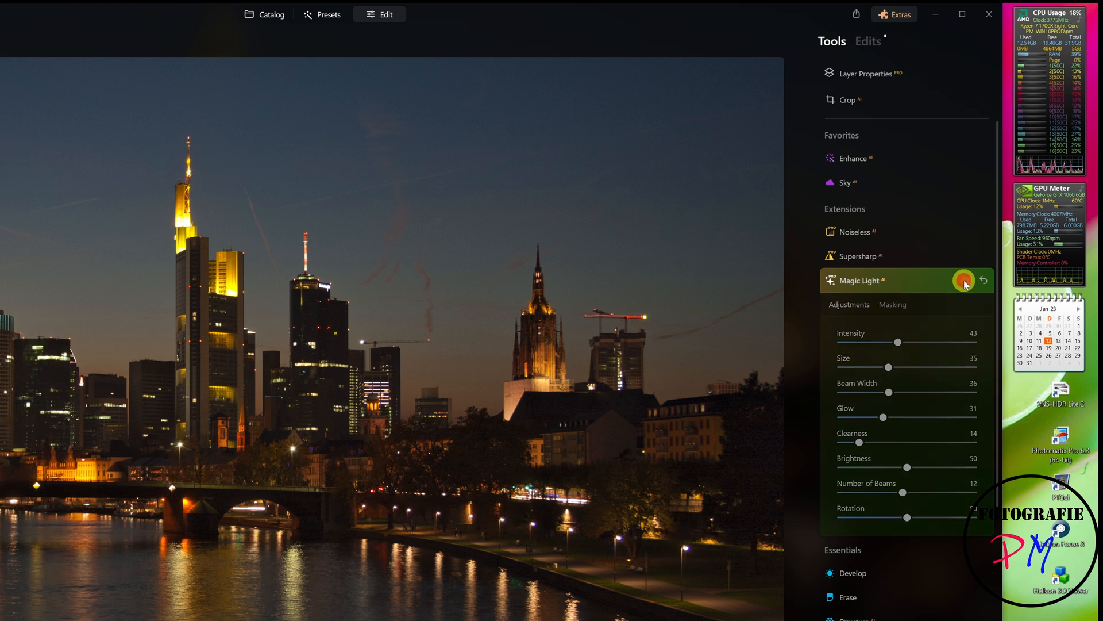
pyautogui.click(963, 280)
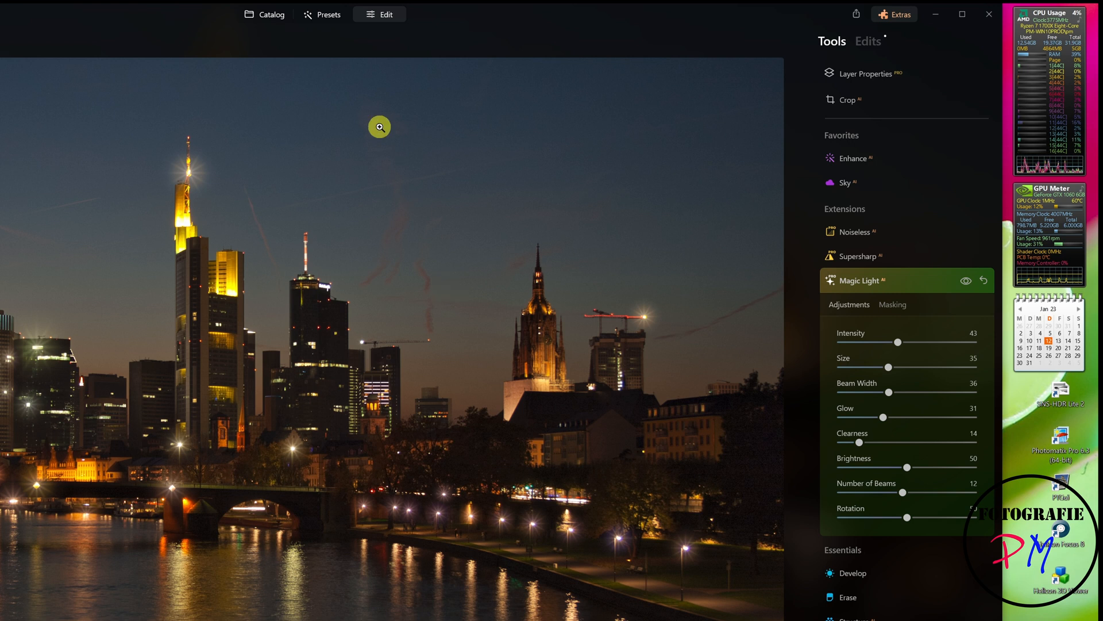
# - Open the night street intersection photo with the cars for editing and set Magic Light Intensity to 41 and Clearness to 47
pyautogui.click(272, 15)
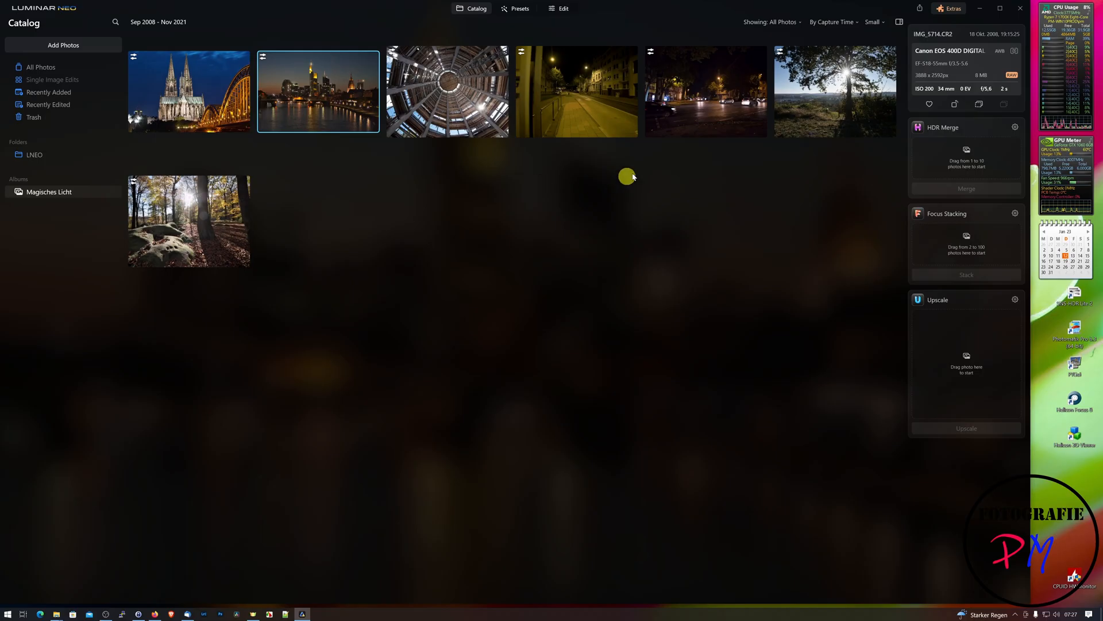
pyautogui.doubleClick(534, 152)
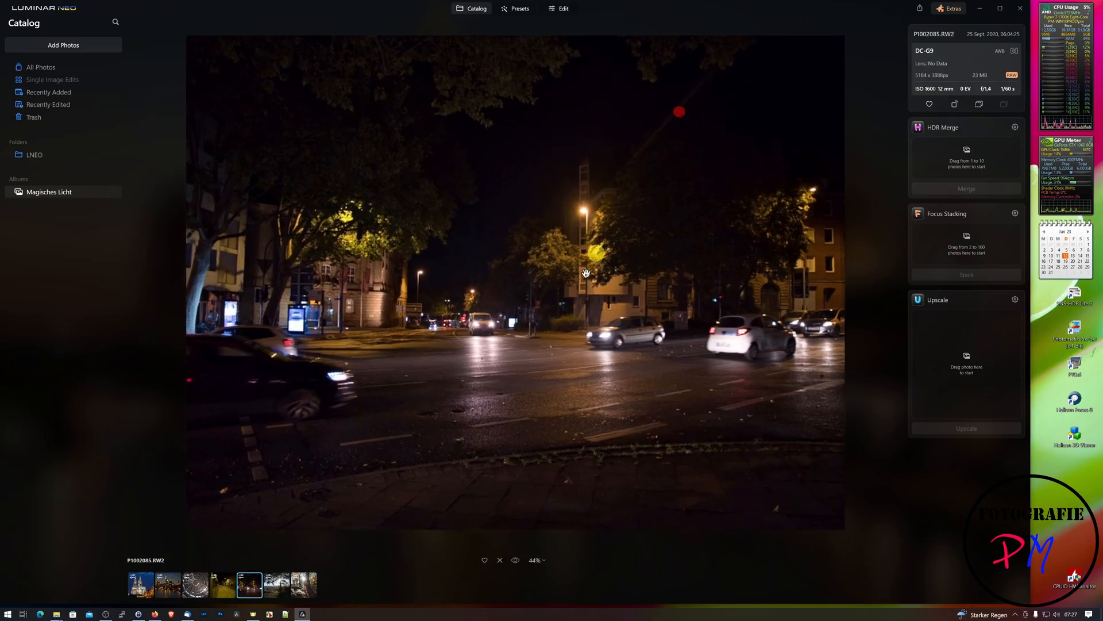
pyautogui.click(567, 10)
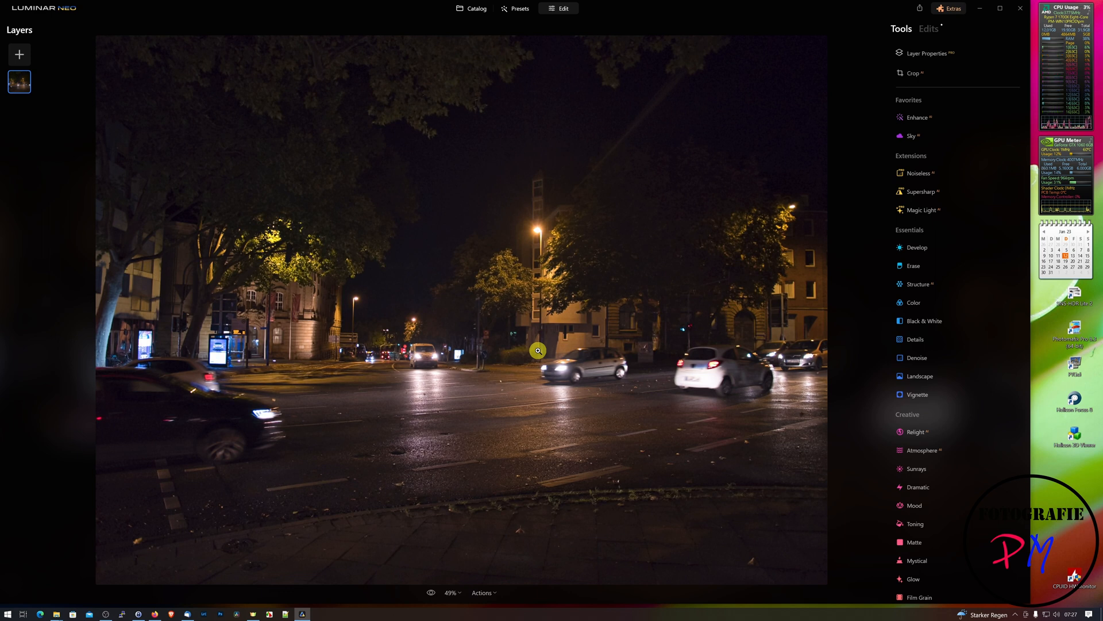
pyautogui.click(921, 210)
pyautogui.moveTo(908, 257); pyautogui.dragTo(949, 258)
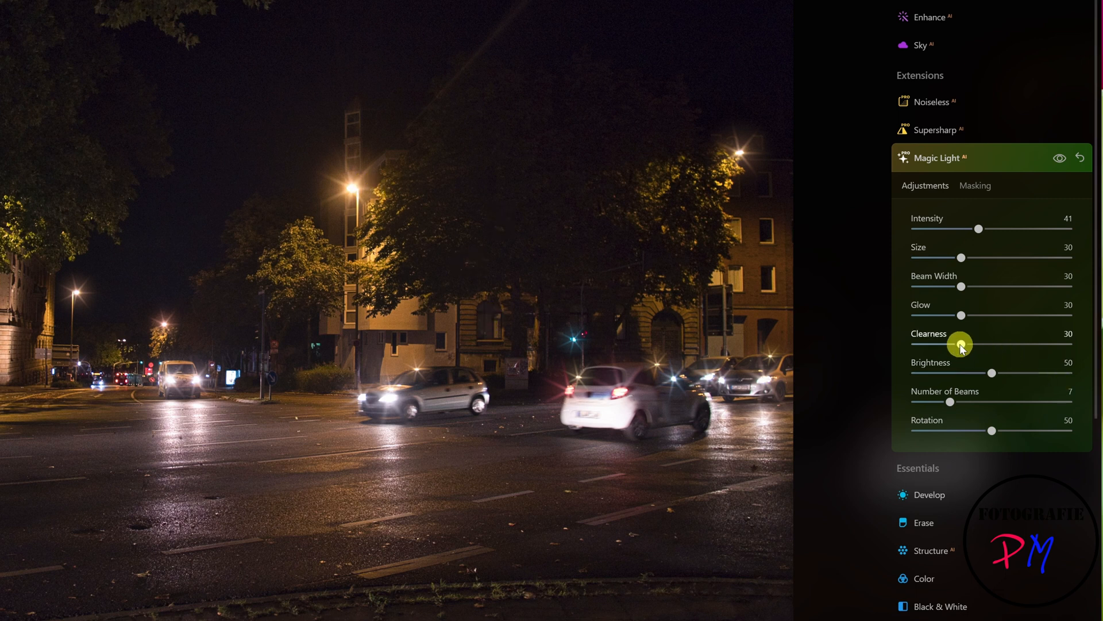
pyautogui.moveTo(961, 347); pyautogui.dragTo(987, 346)
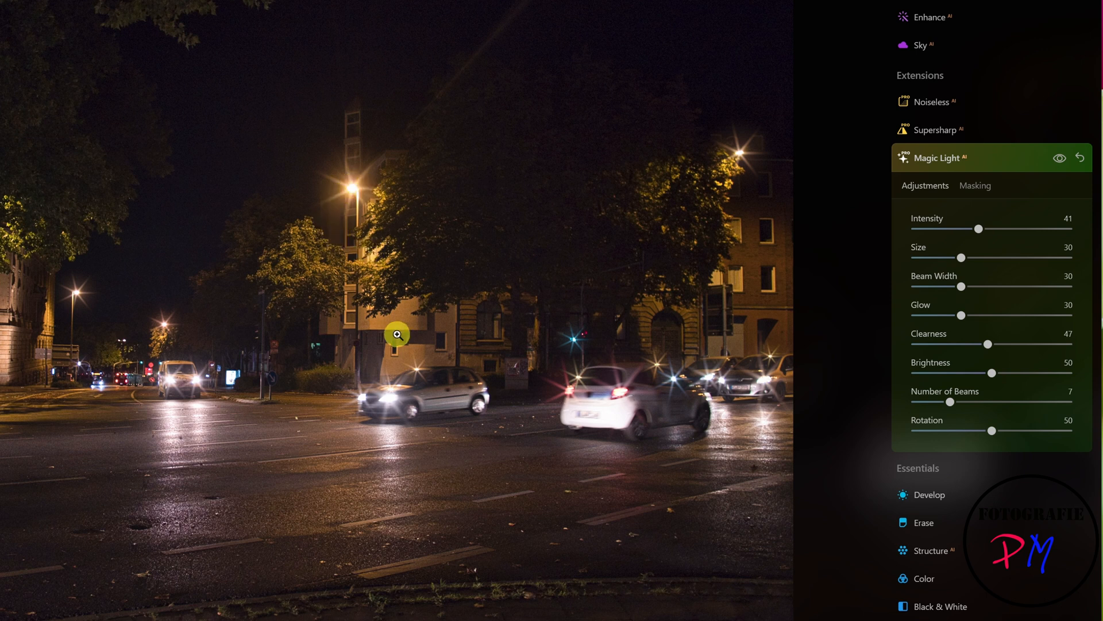
# - Compare the intersection photo with and without Magic Light, and set Number of Beams to 8
pyautogui.click(1059, 157)
pyautogui.click(1059, 158)
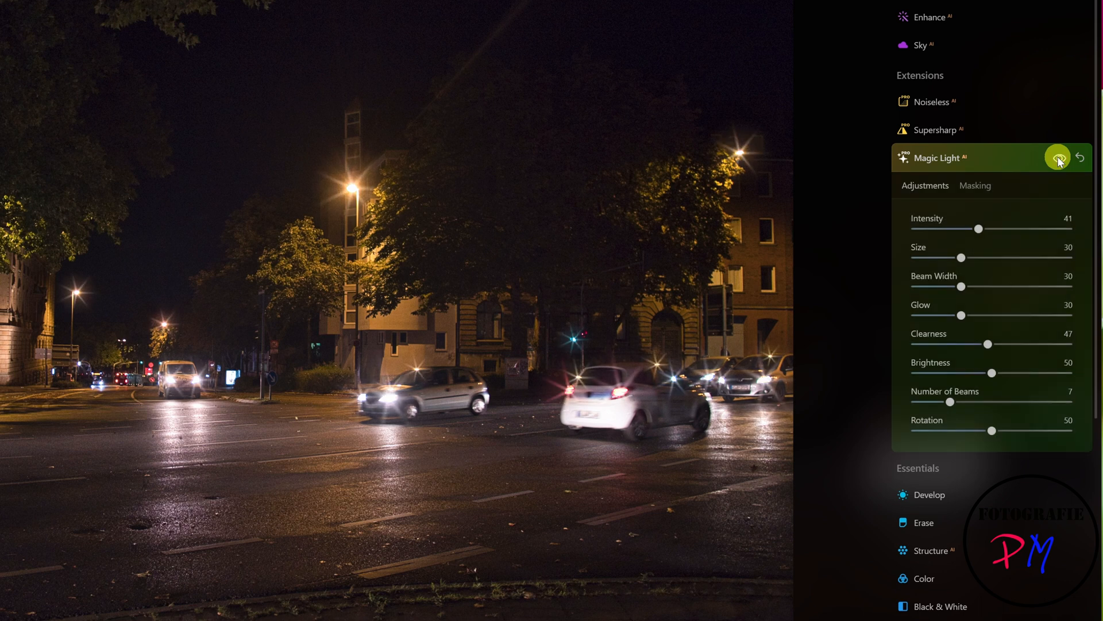
pyautogui.click(1058, 157)
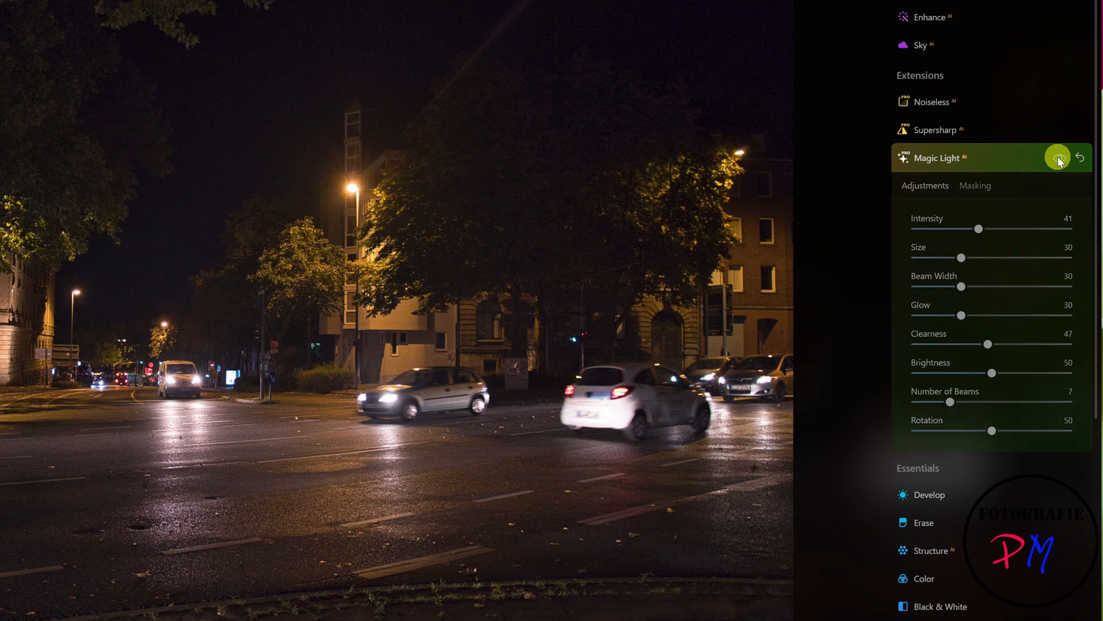
pyautogui.click(1059, 157)
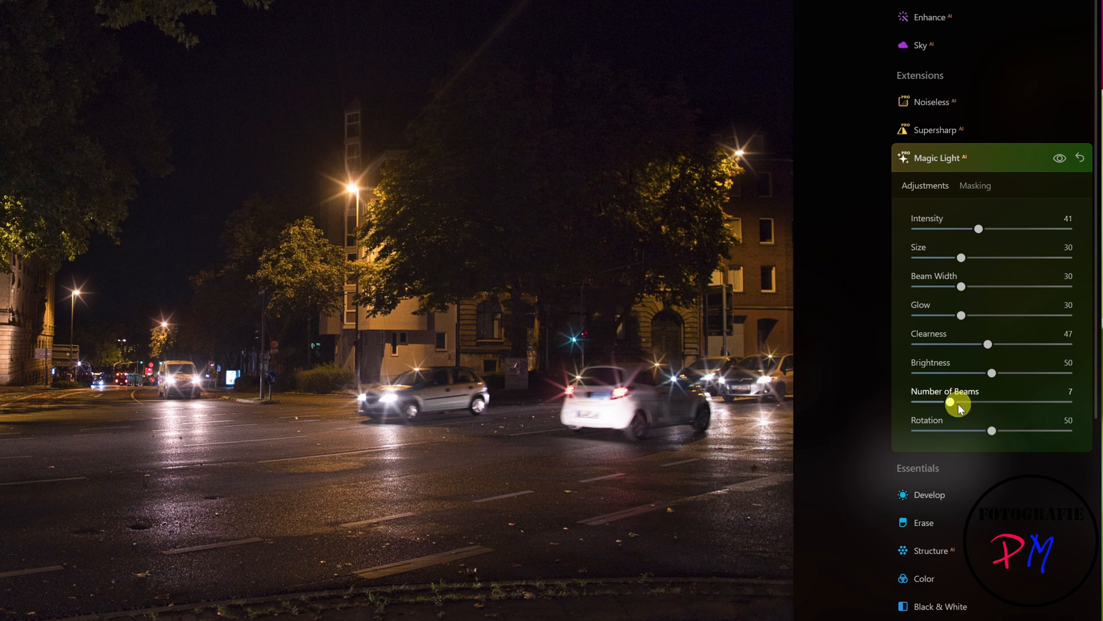
pyautogui.moveTo(953, 404)
pyautogui.mouseDown()
pyautogui.moveTo(1019, 397)
pyautogui.moveTo(965, 406)
pyautogui.mouseUp()
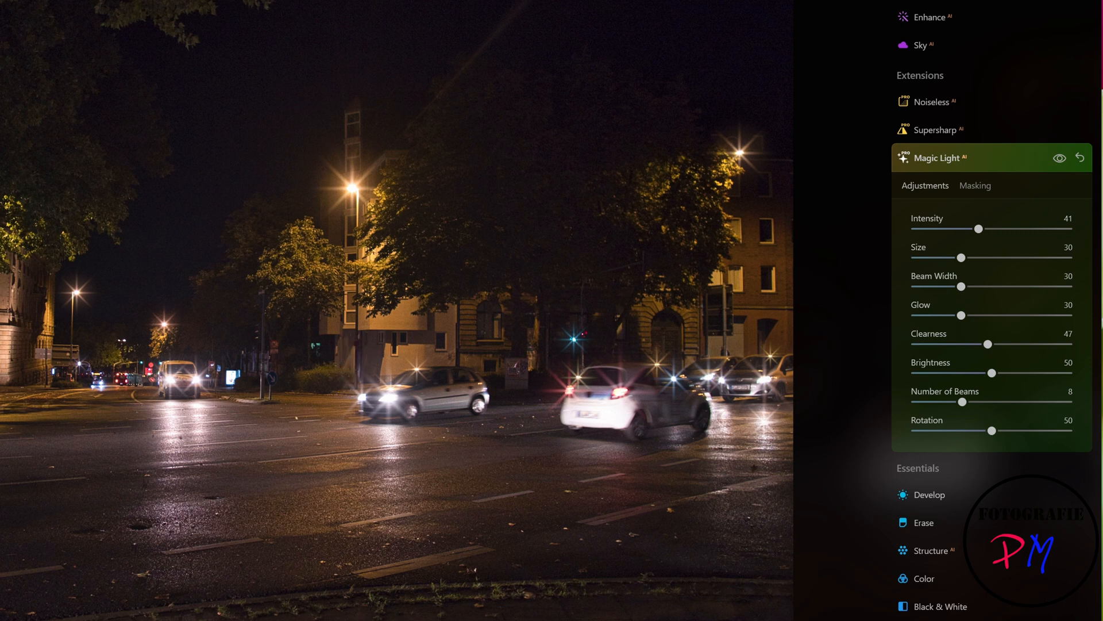
# - Open the photo of the backlit tree with the sun star for editing and bring up its Magic Light adjustments
pyautogui.click(471, 9)
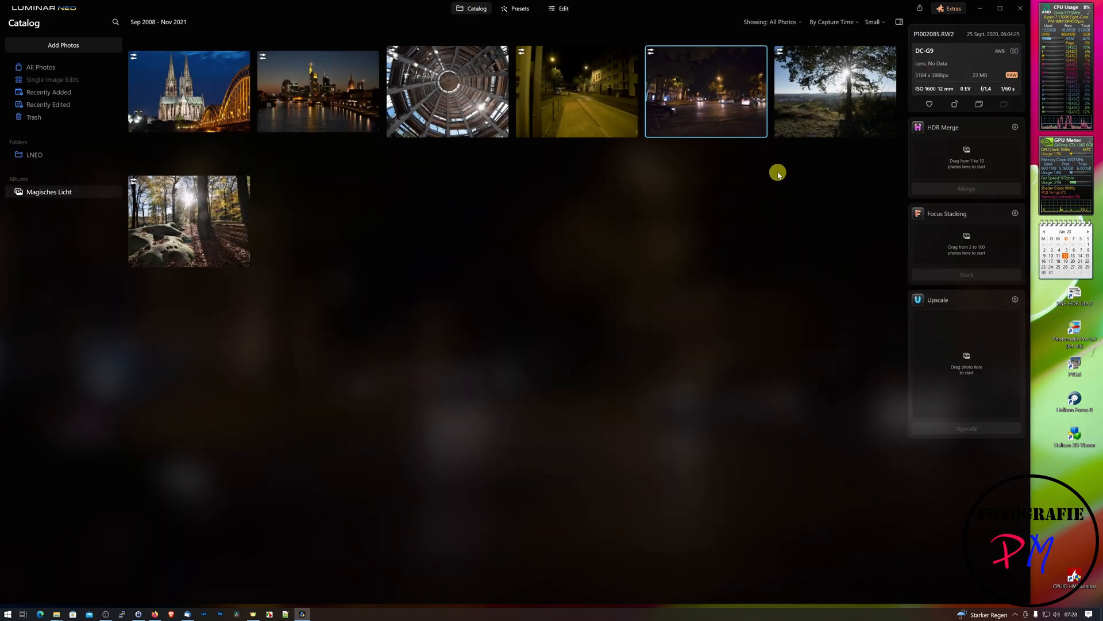
pyautogui.doubleClick(844, 112)
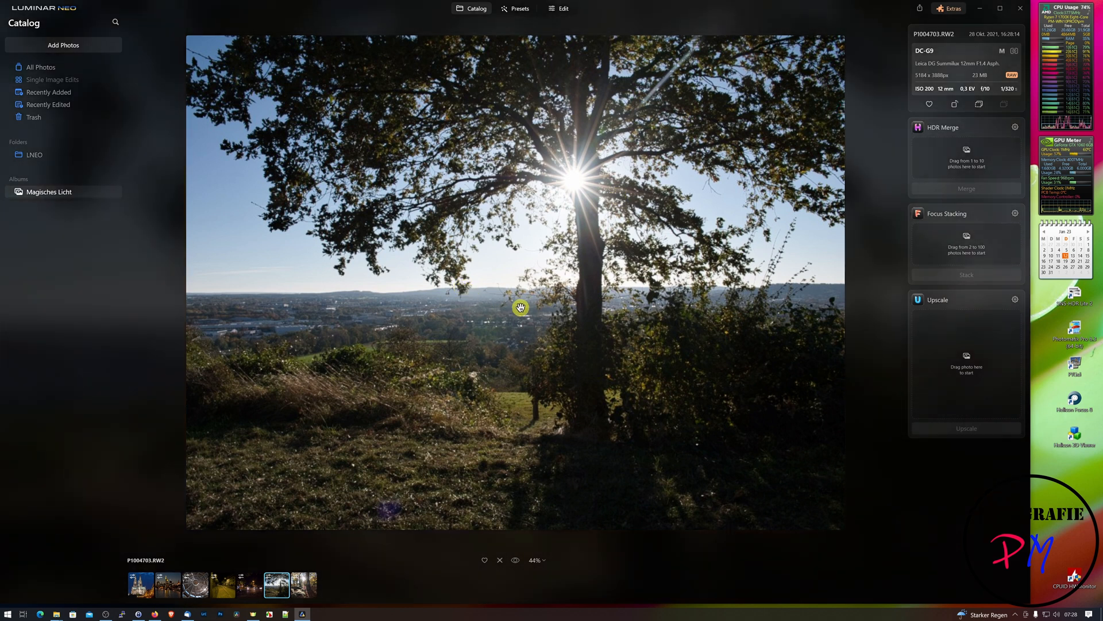
pyautogui.click(568, 9)
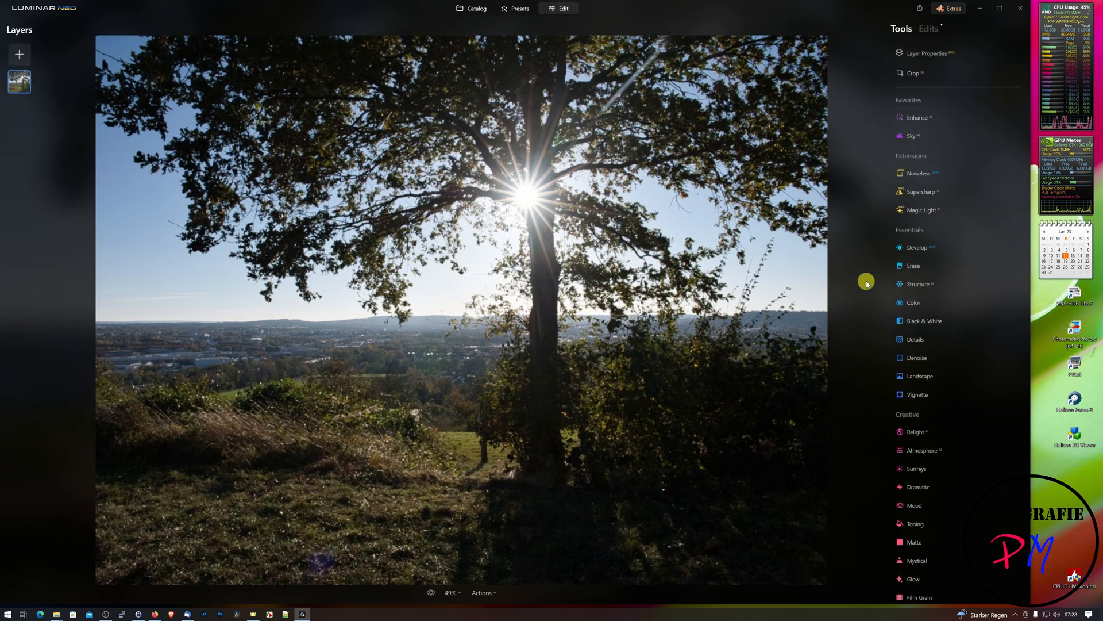
pyautogui.click(918, 212)
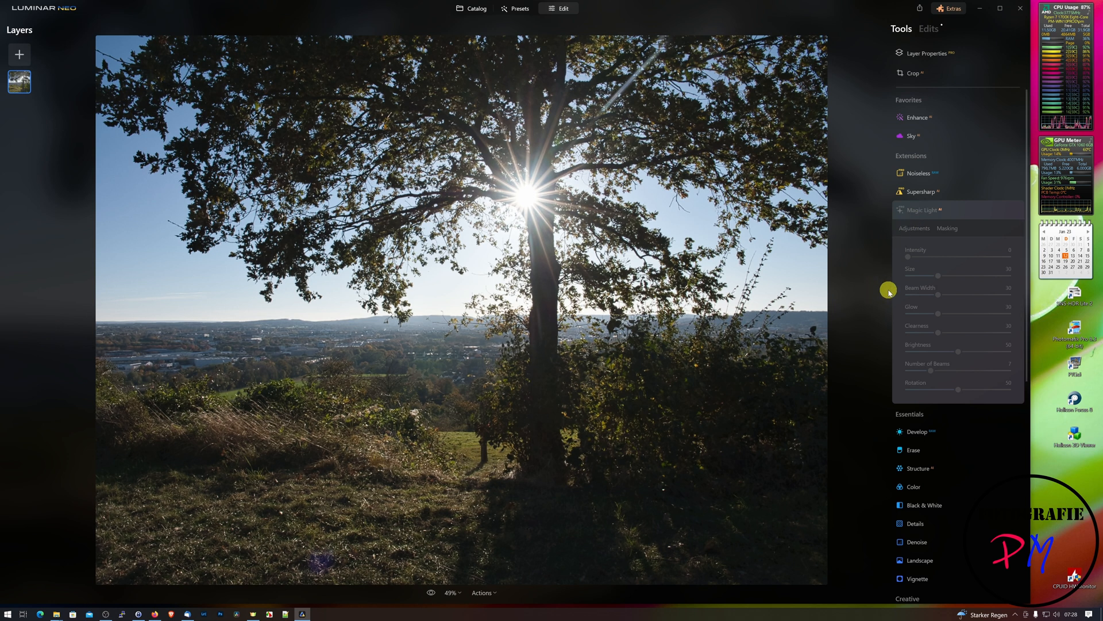
# - Set the tree photo's Magic Light Intensity to 39, Number of Beams to 11 and Clearness to 50
pyautogui.moveTo(911, 259); pyautogui.dragTo(950, 259)
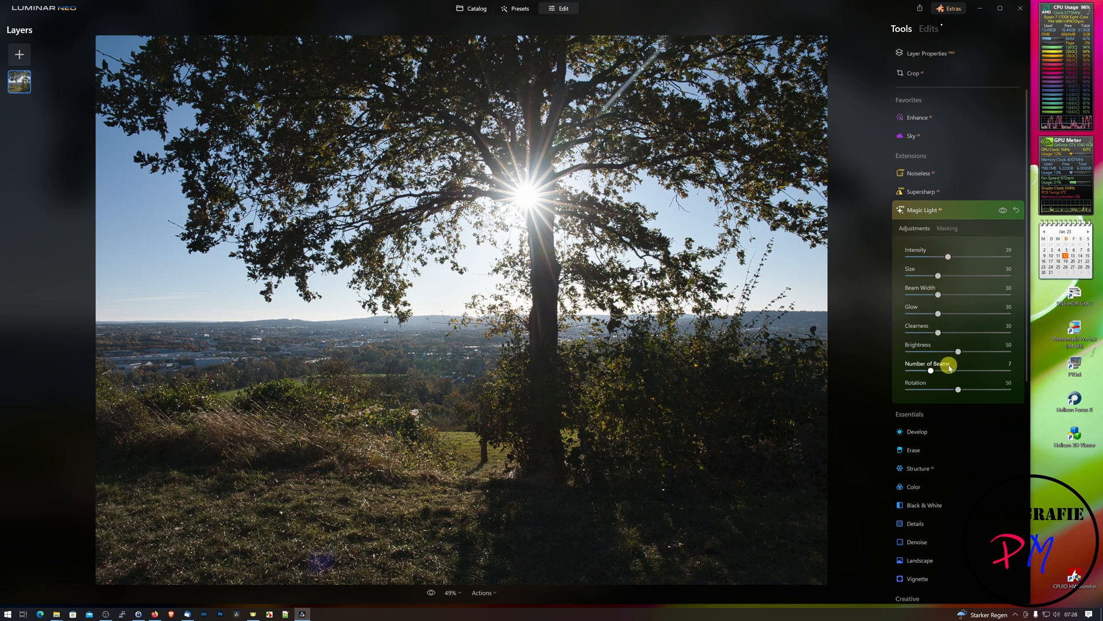
pyautogui.moveTo(932, 371)
pyautogui.mouseDown()
pyautogui.moveTo(972, 371)
pyautogui.moveTo(952, 370)
pyautogui.mouseUp()
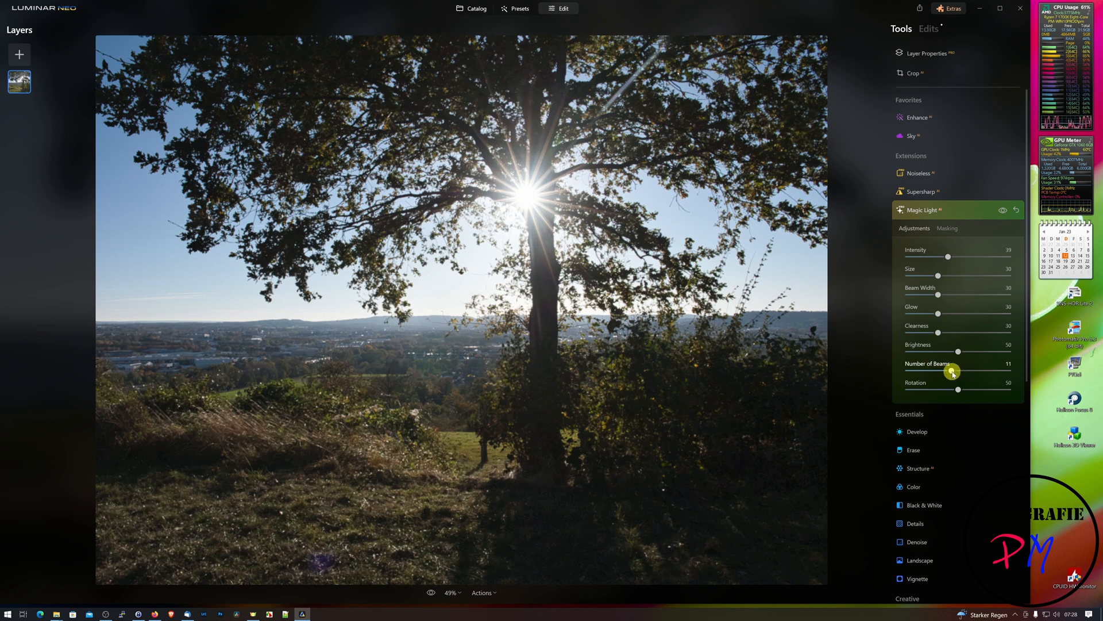
pyautogui.moveTo(938, 333); pyautogui.dragTo(958, 333)
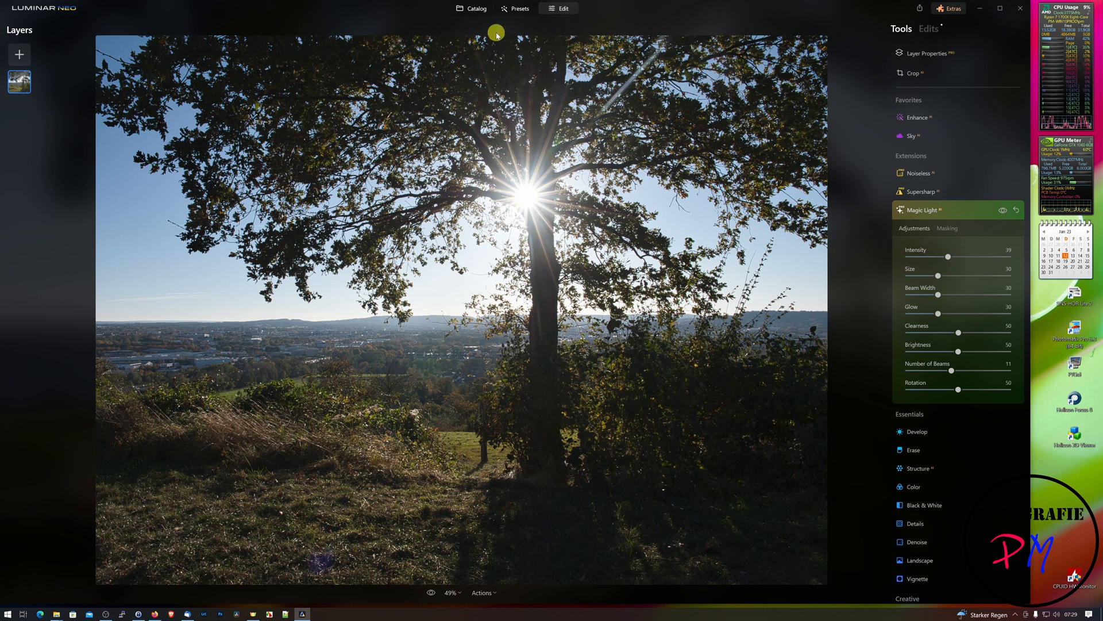
# - View the Magic Light adjustments for the sunlit autumn forest photo in the editor, and return to the catalog
pyautogui.click(462, 11)
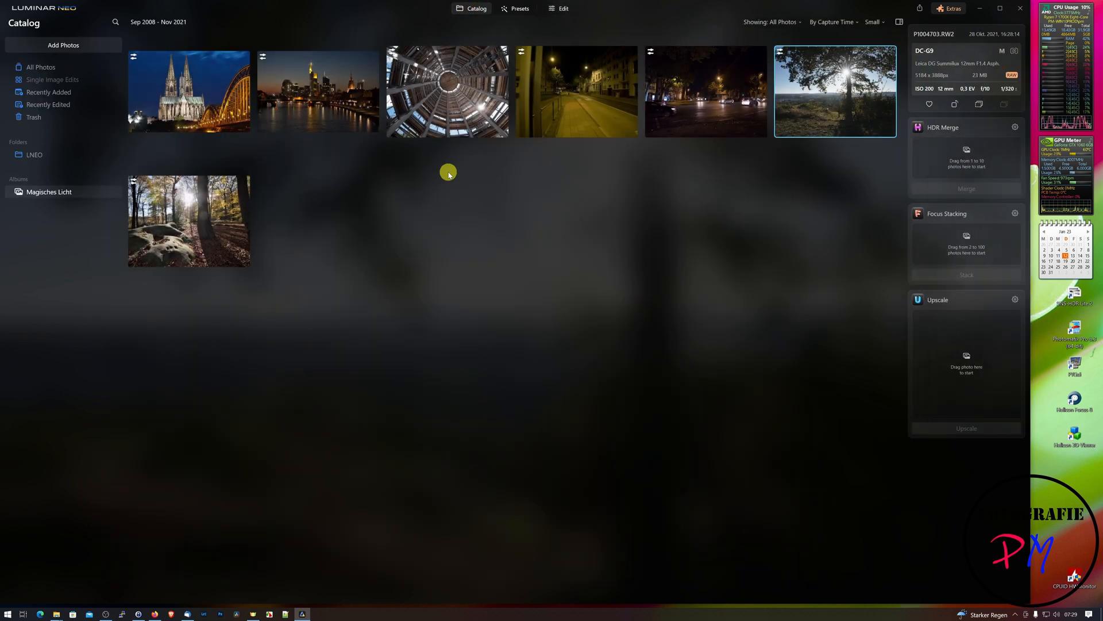
pyautogui.doubleClick(188, 214)
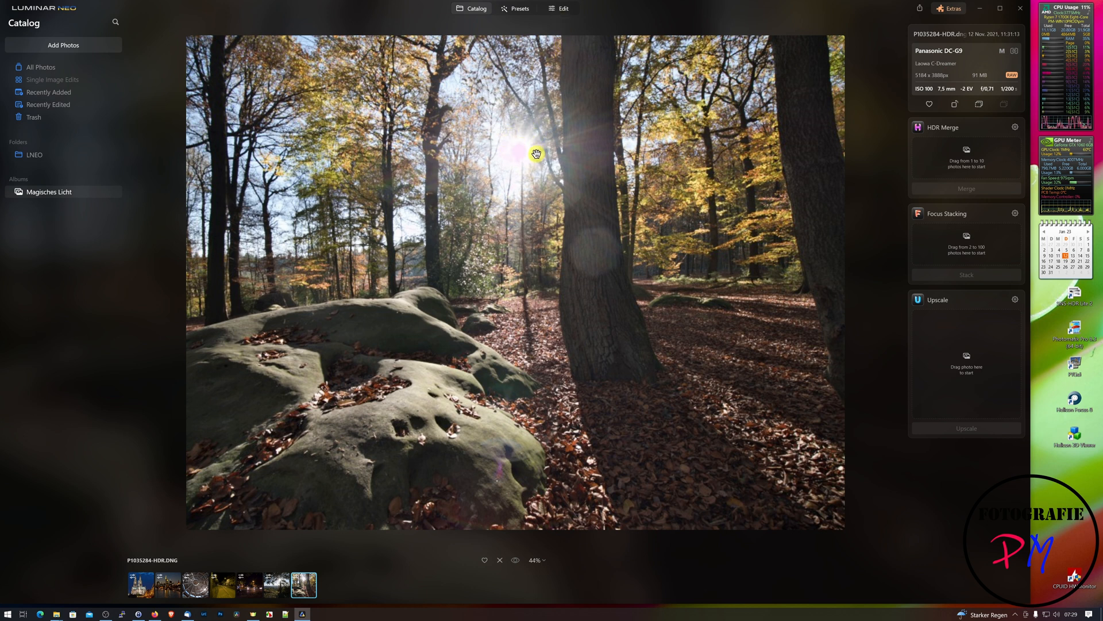
pyautogui.click(562, 13)
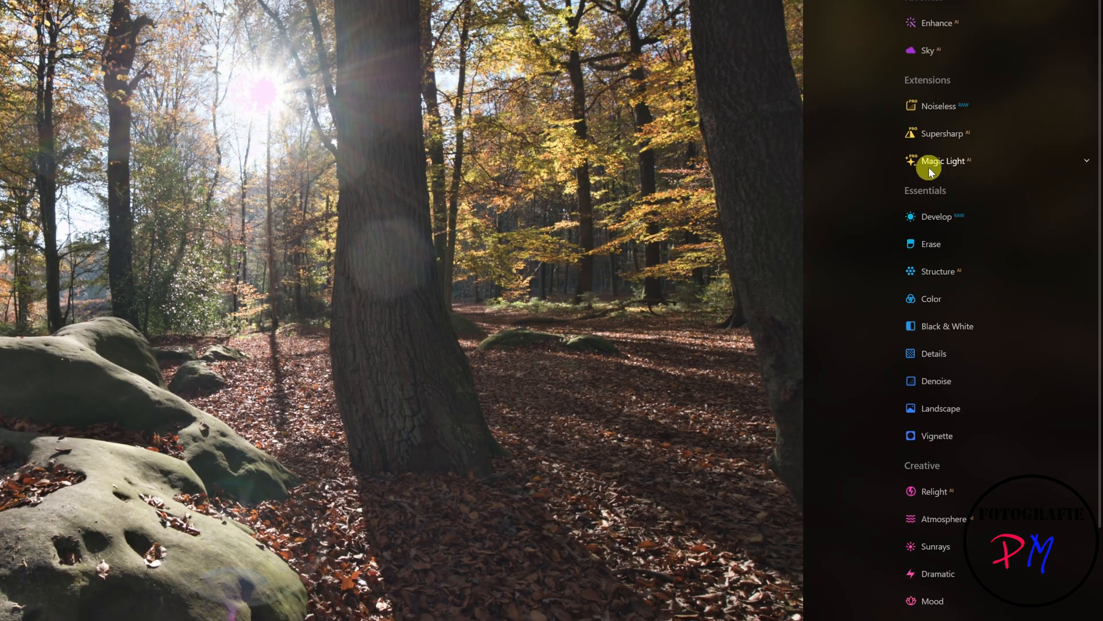
pyautogui.click(929, 168)
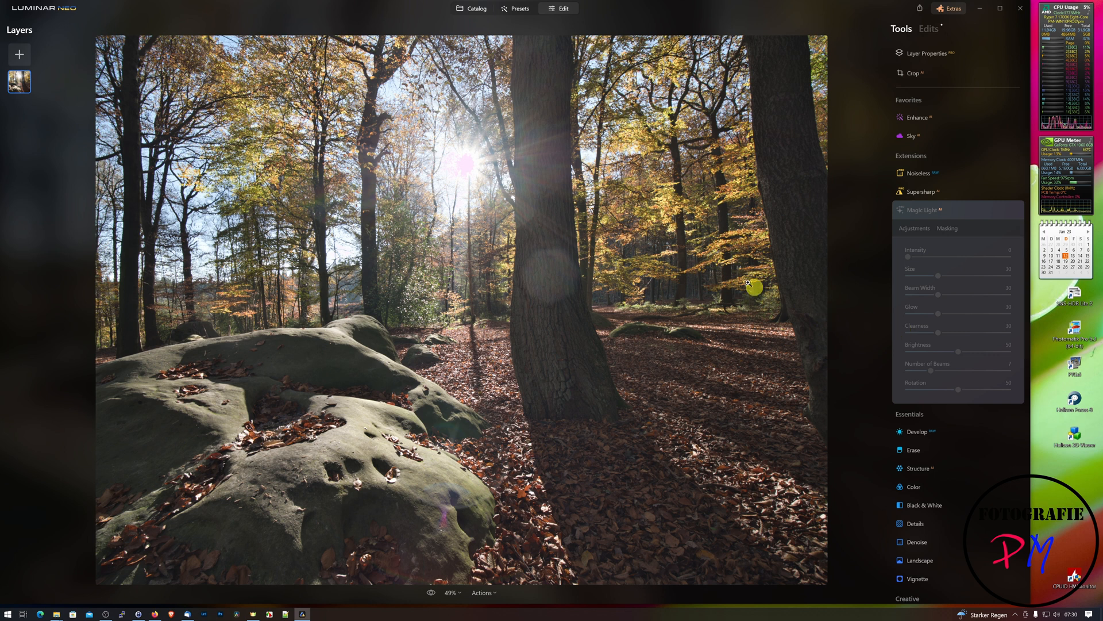
pyautogui.click(477, 8)
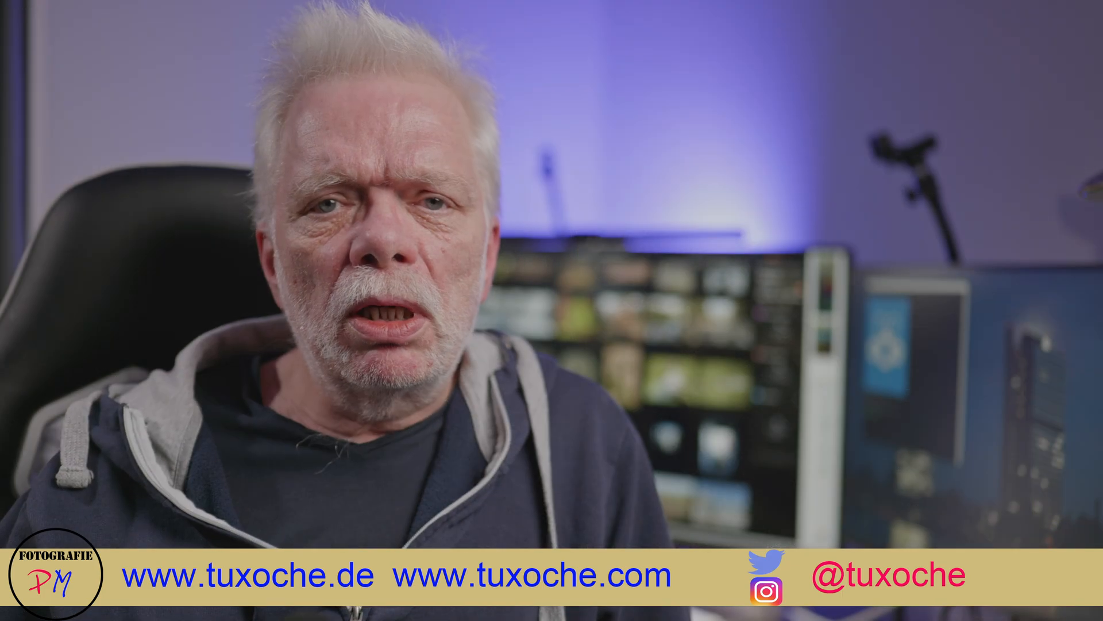